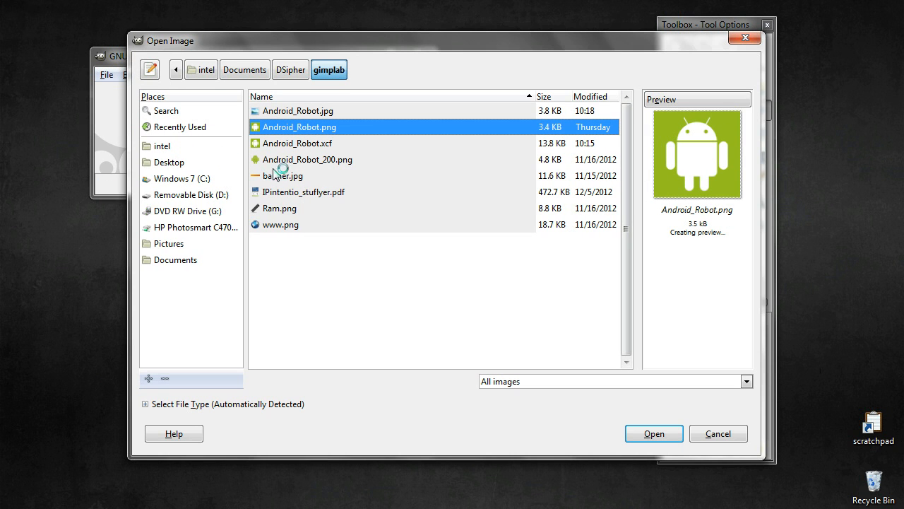
Open banner.jpg from the gimplab folder and move its image window clear of the toolbox.
double_click(283, 177)
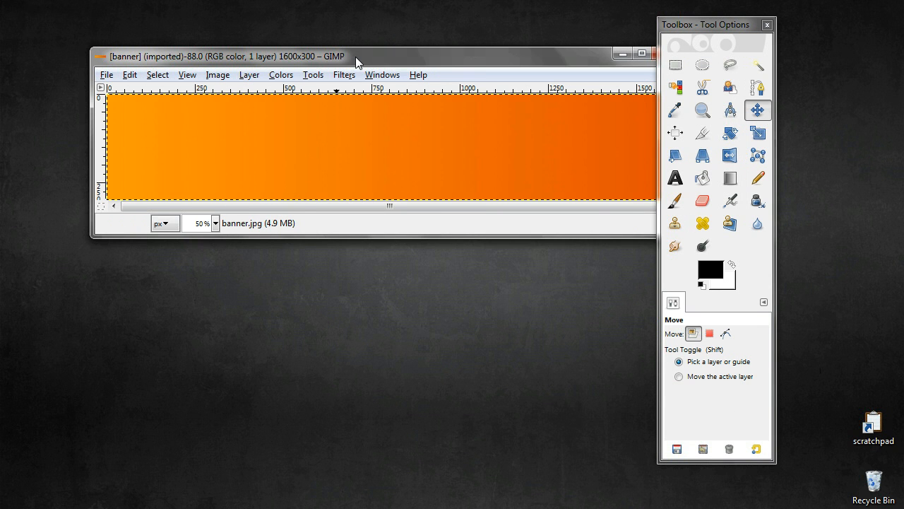
drag(355, 57, 316, 87)
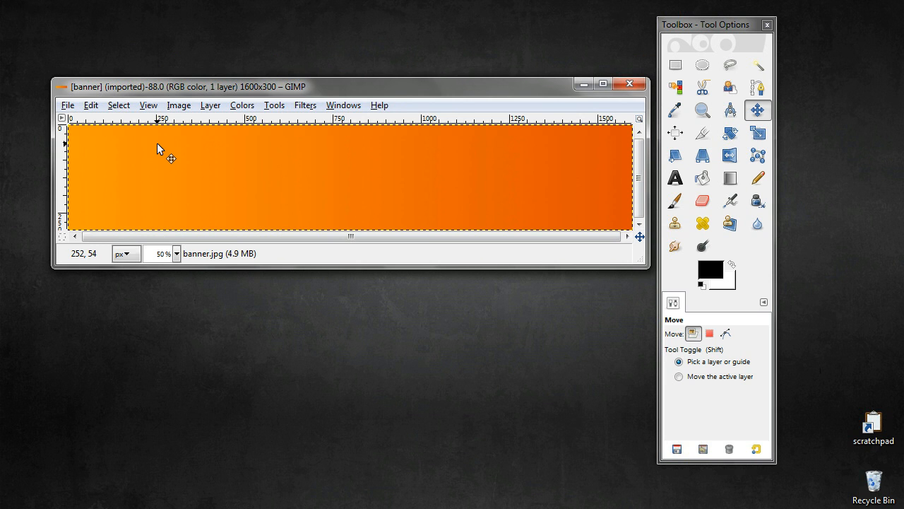
Scale the banner image proportionally to a width of 800 px, and undo the scaling.
click(179, 107)
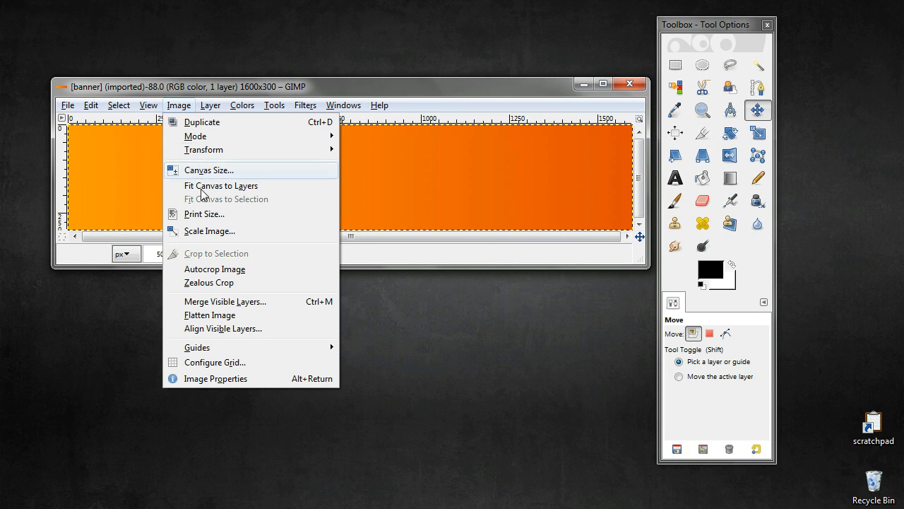
click(210, 231)
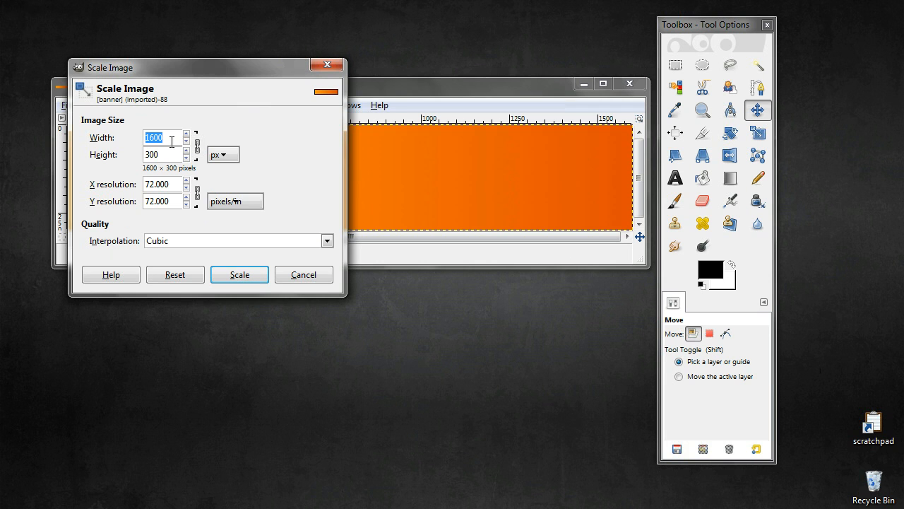
click(186, 141)
drag(186, 142, 188, 133)
click(187, 133)
click(187, 133)
click(187, 133)
click(187, 133)
click(187, 133)
click(187, 132)
click(187, 133)
click(188, 132)
click(187, 133)
click(187, 132)
double_click(173, 138)
text(800)
key(Return)
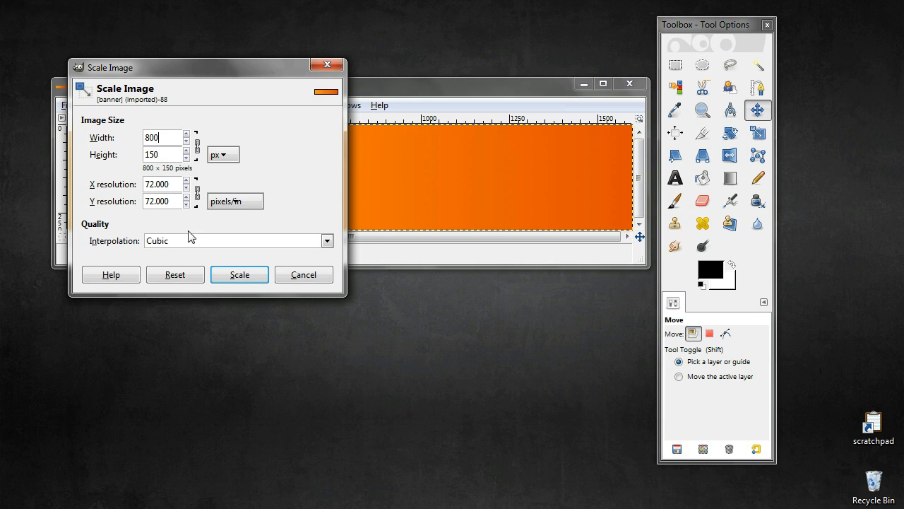
click(233, 276)
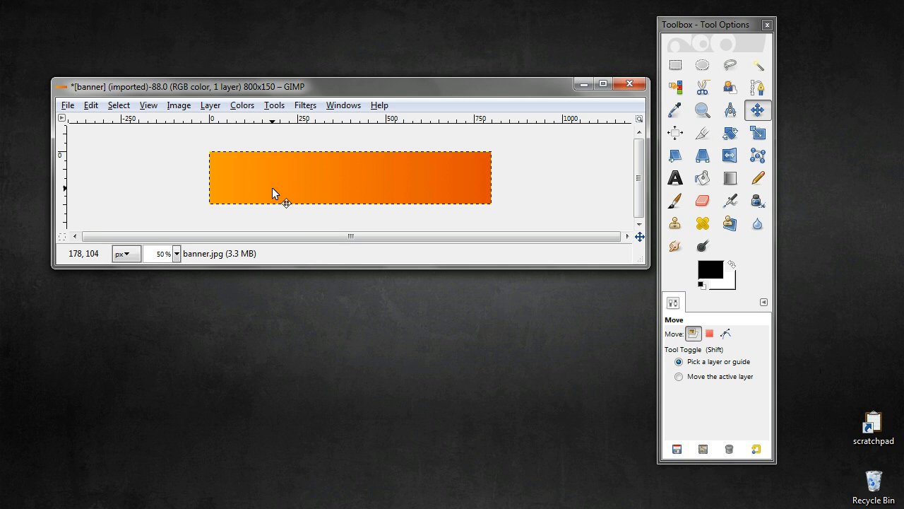
key(ctrl)
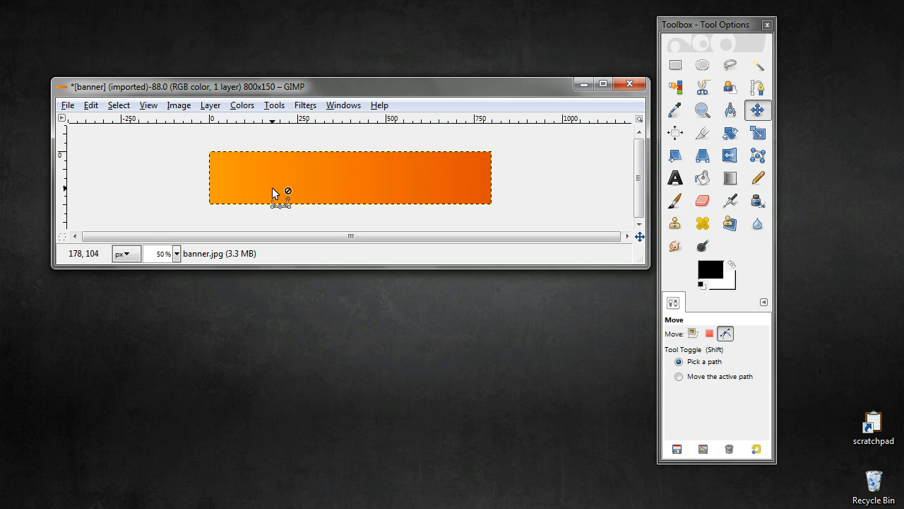
key(ctrl+z)
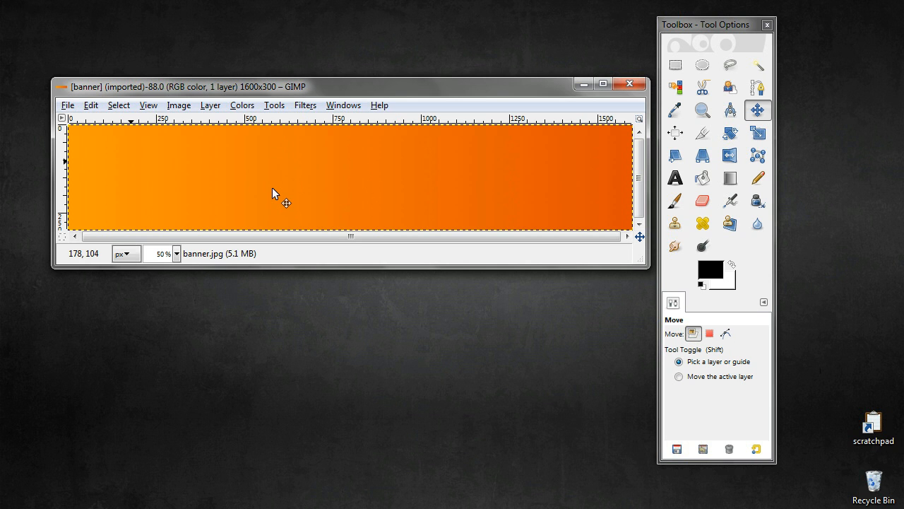
Unlink width and height, scale the banner image to 800 × 300 px, and undo the scaling.
click(178, 106)
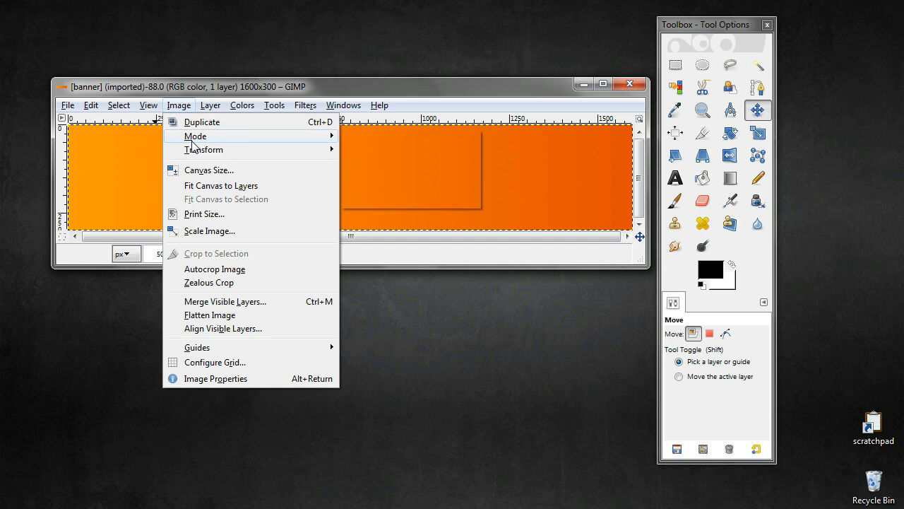
click(211, 231)
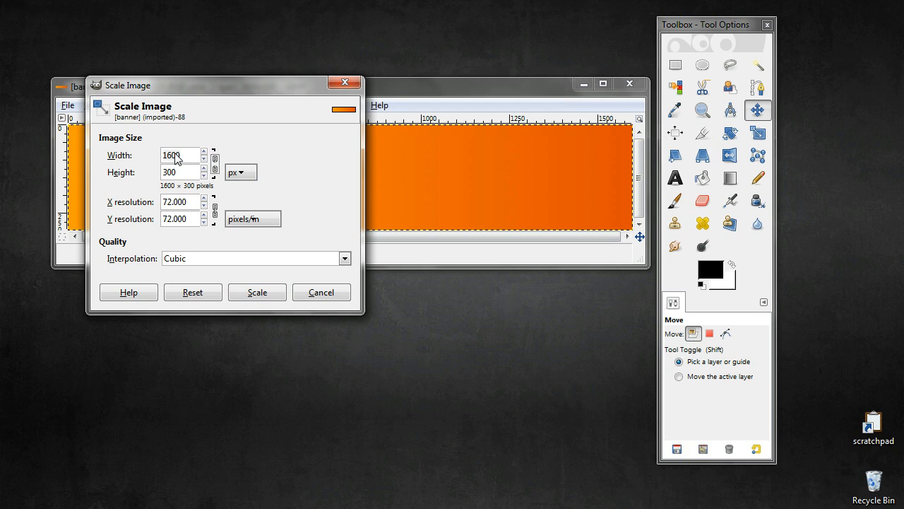
text(800)
key(Return)
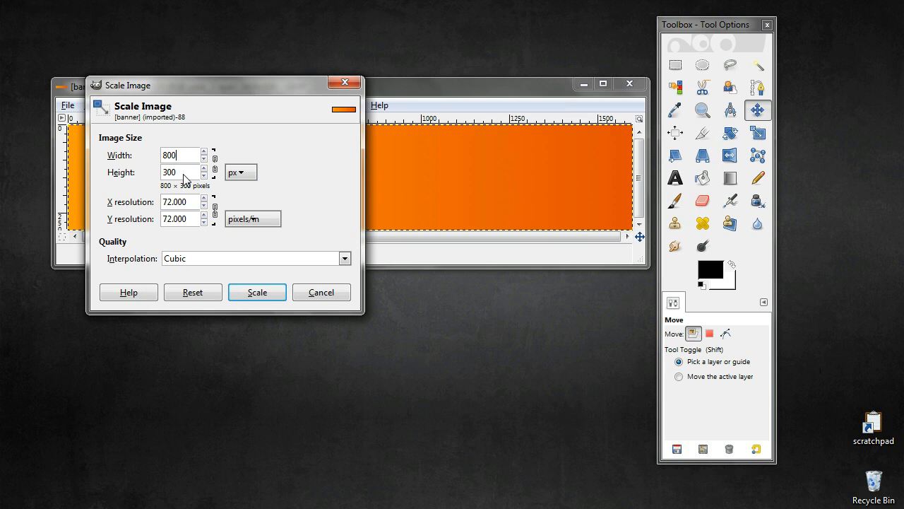
click(256, 294)
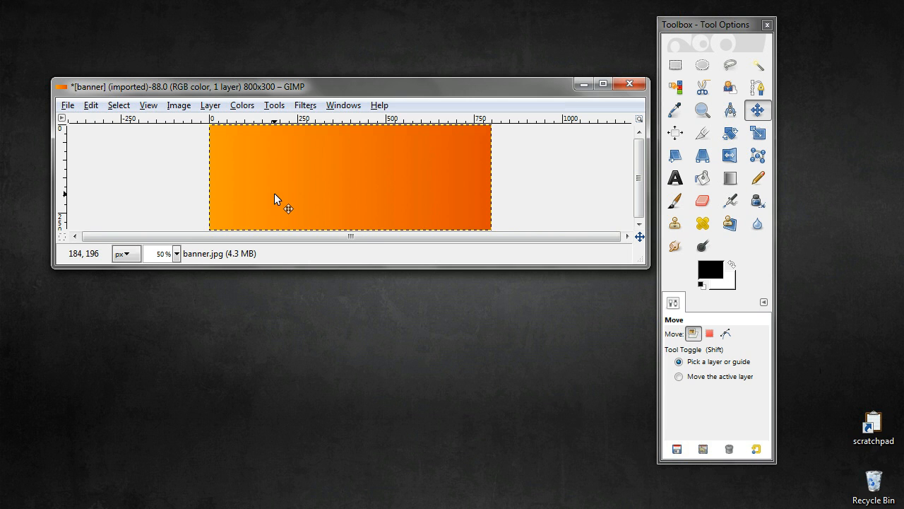
key(ctrl+z)
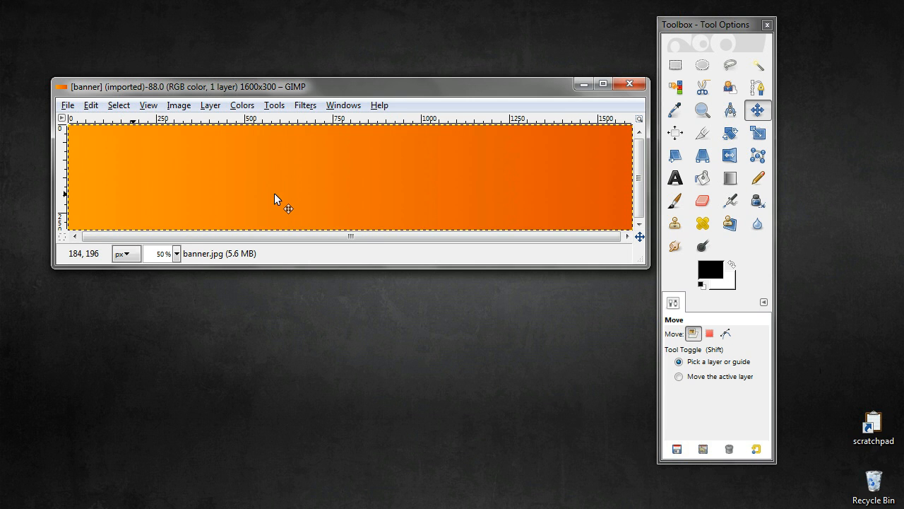
Use Scale Image to raise the banner's linked X and Y resolution to about 494 pixels/in at 1600 × 300 px.
click(185, 108)
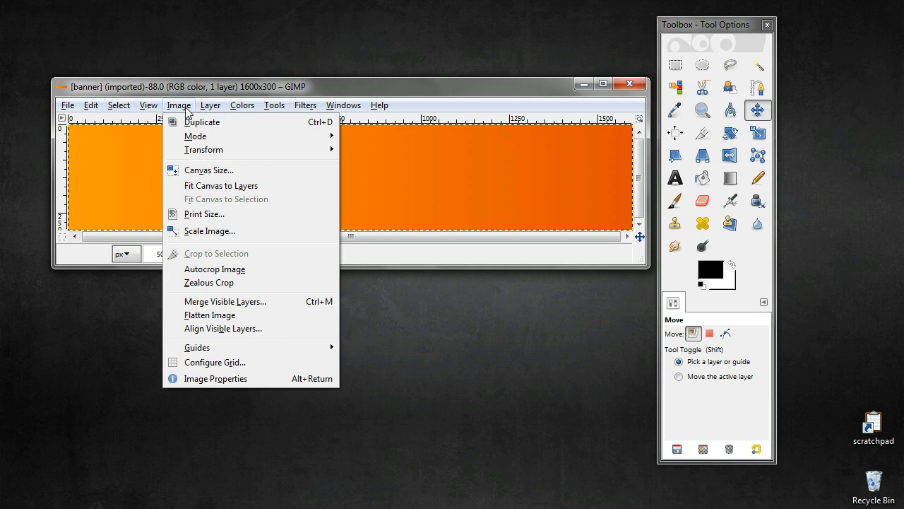
click(205, 231)
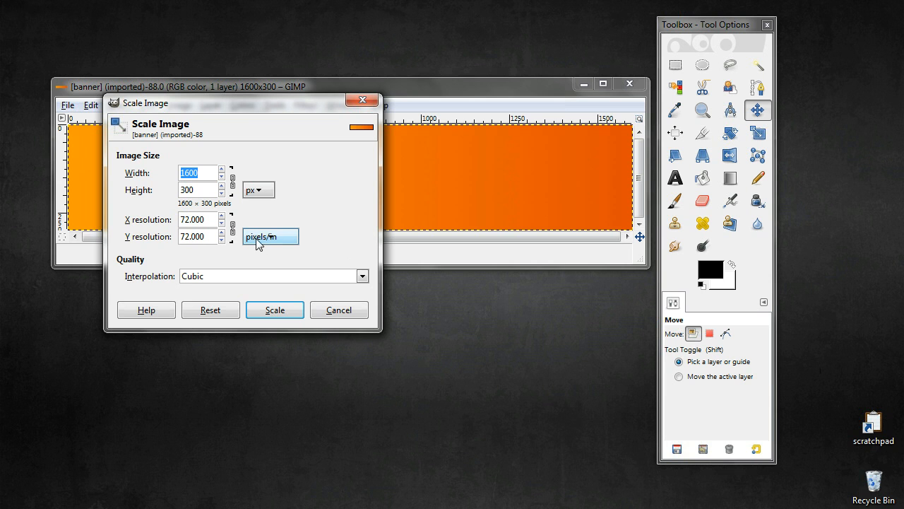
click(222, 217)
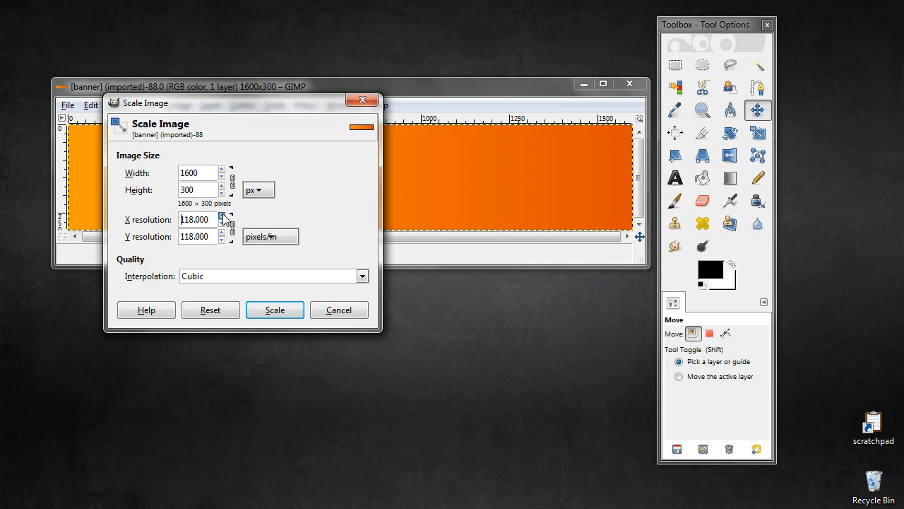
click(221, 217)
click(268, 310)
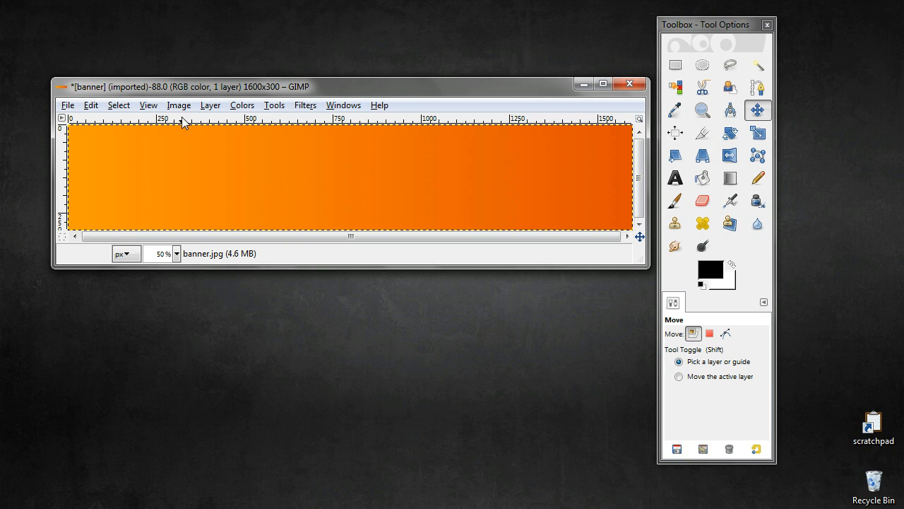
Open Android_Robot.png as a new layer over the banner.
click(68, 106)
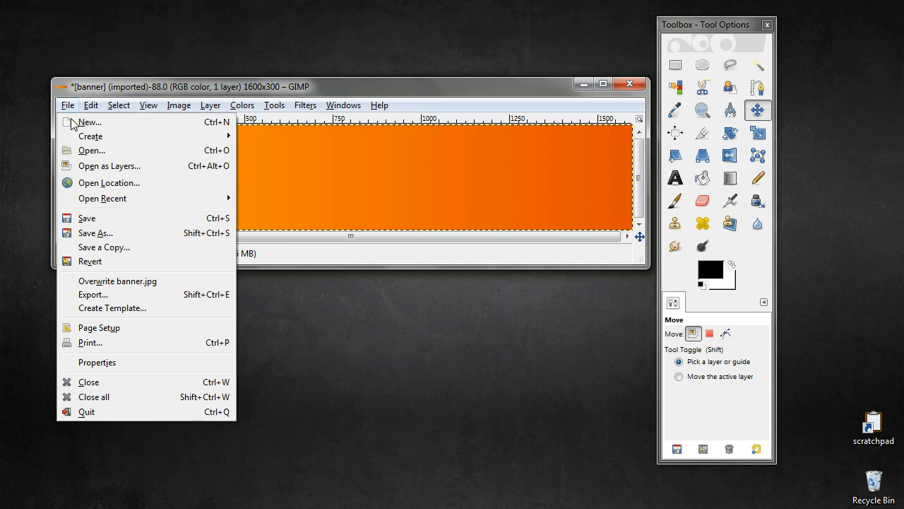
click(92, 168)
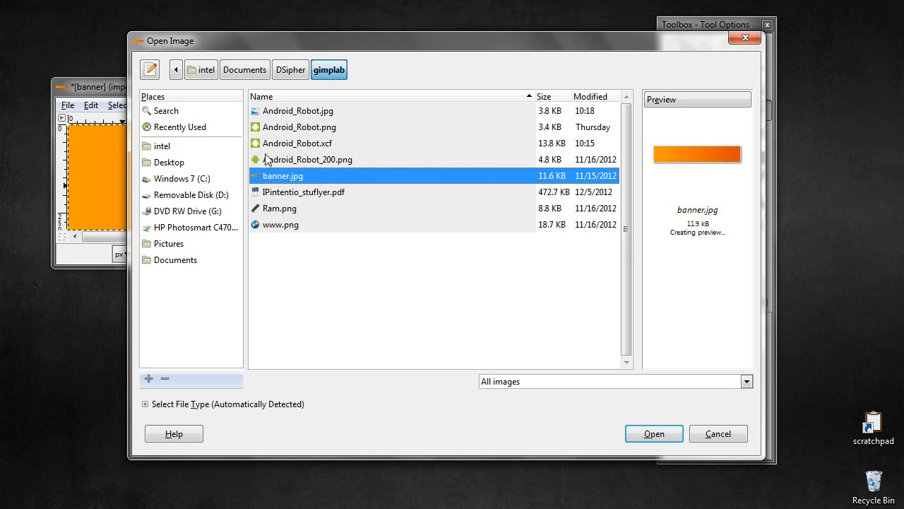
click(289, 128)
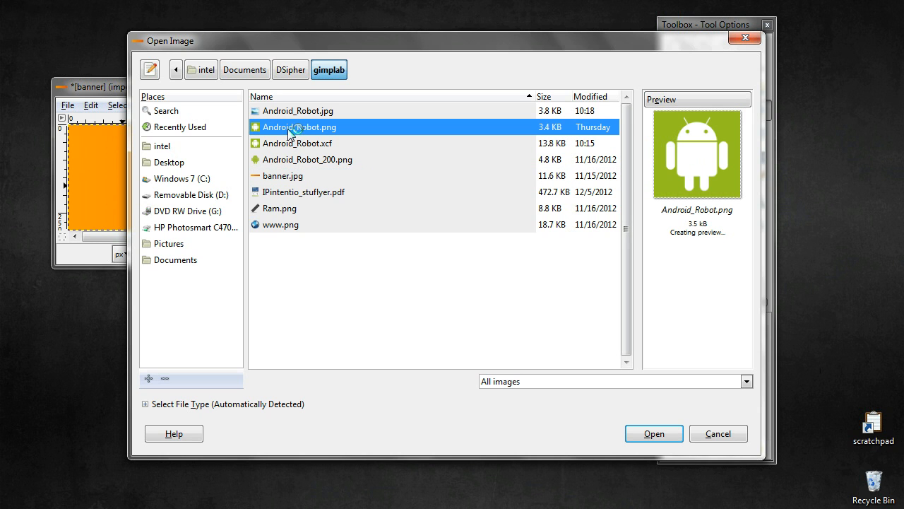
double_click(304, 132)
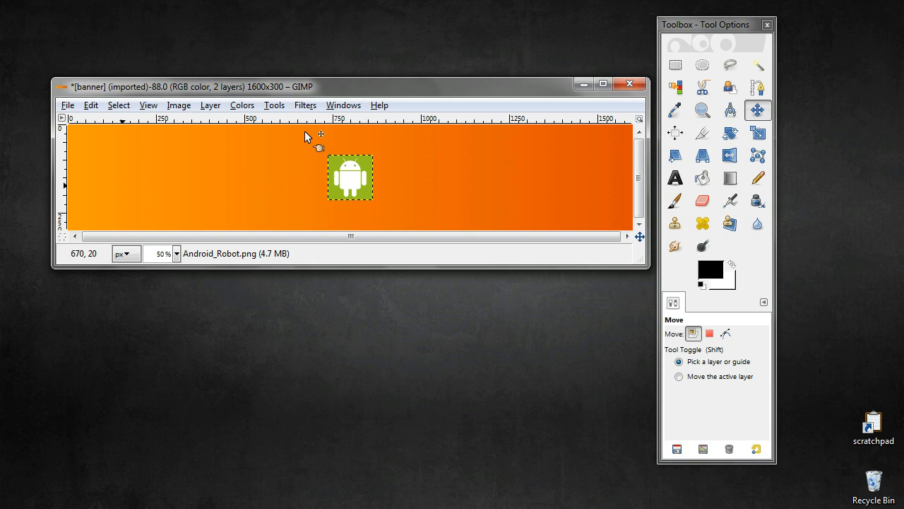
View the image at 100% in a taller window while switching the active layer to the banner and back to the Android robot.
click(177, 255)
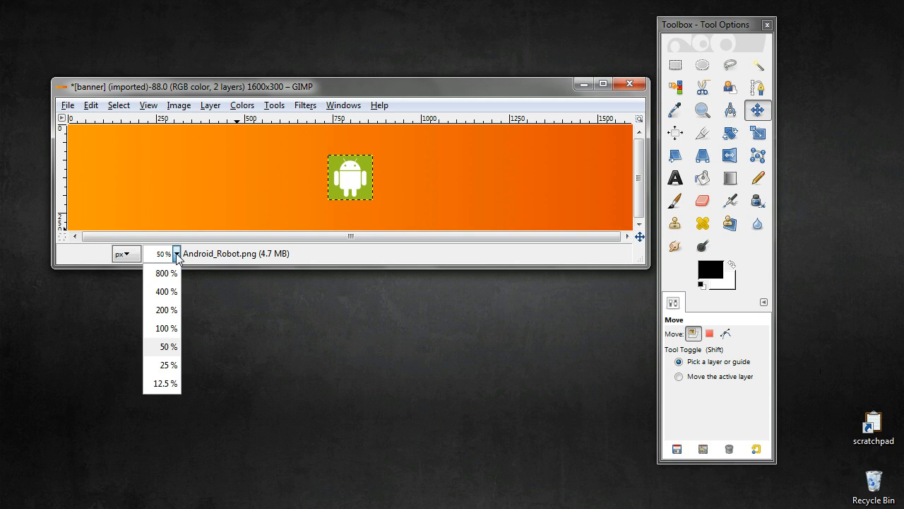
click(162, 327)
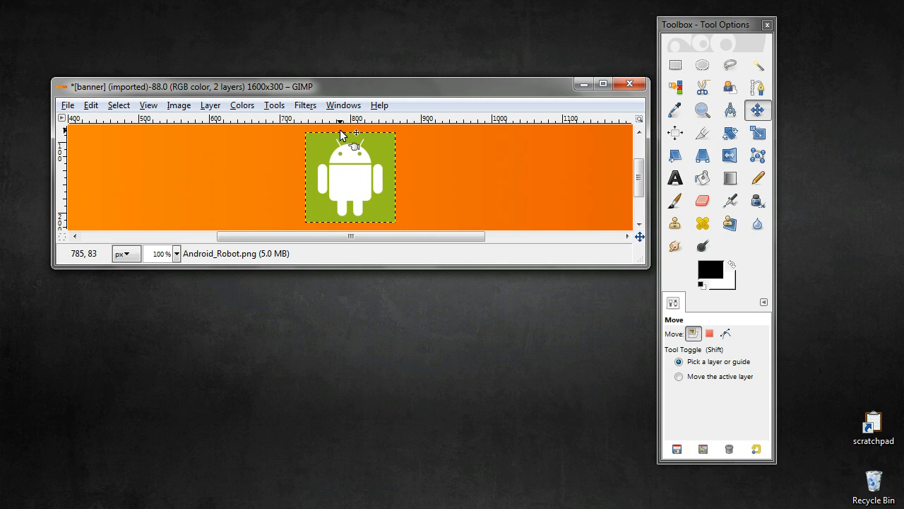
key(Page_Down)
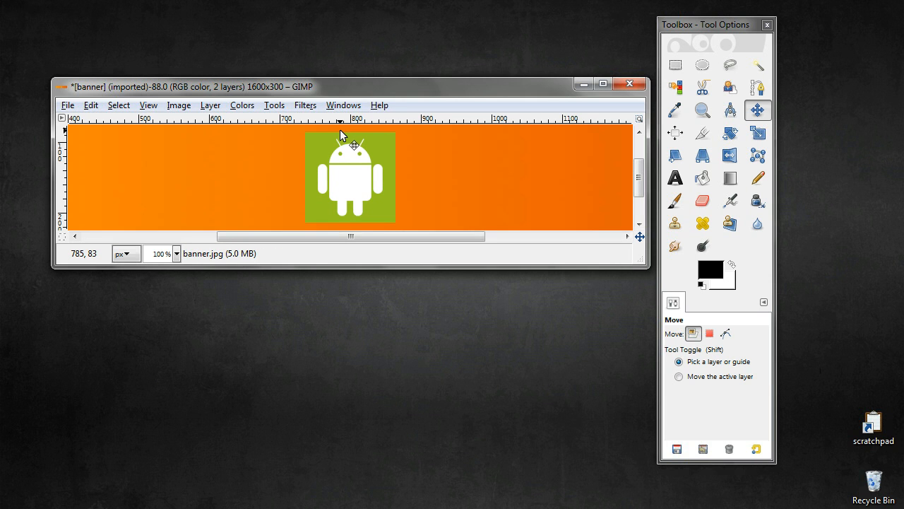
click(340, 130)
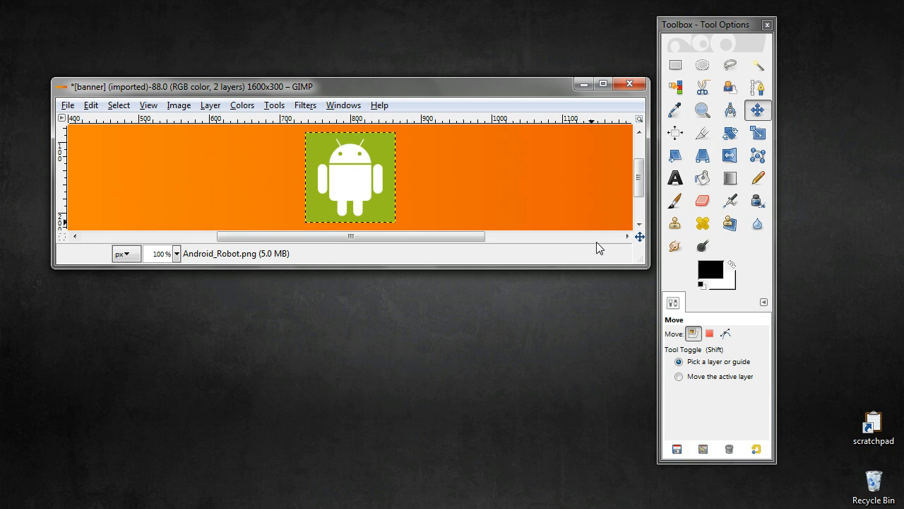
drag(644, 269, 643, 383)
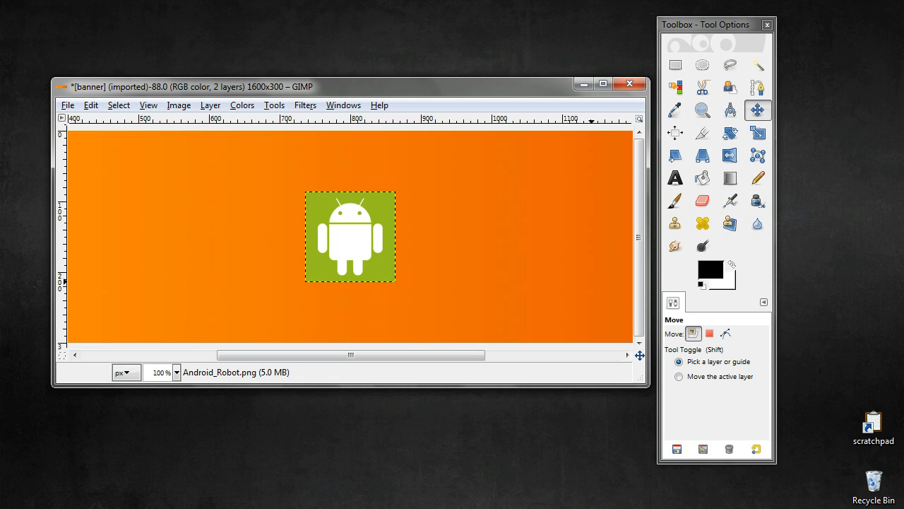
click(288, 281)
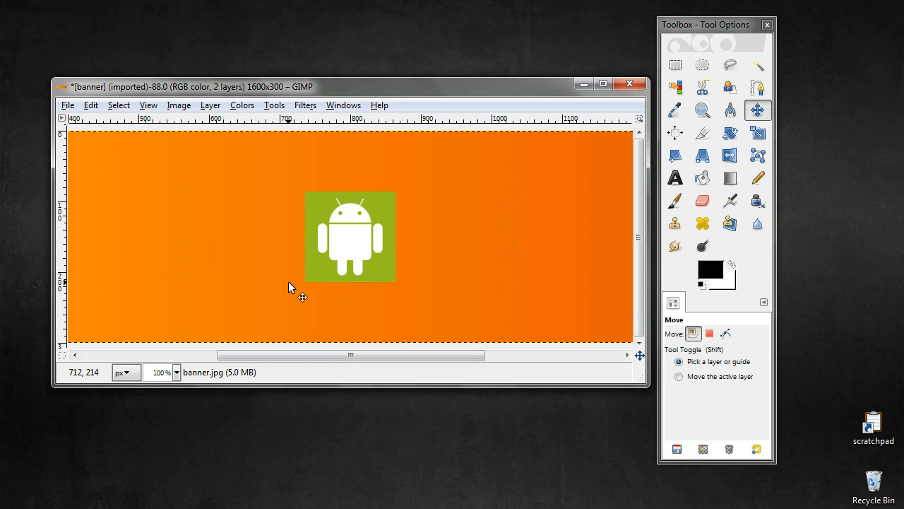
key(Page_Up)
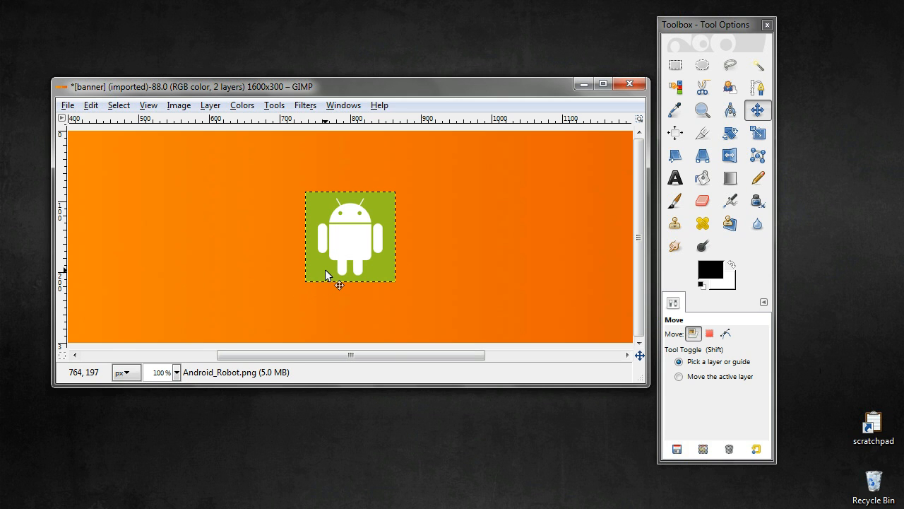
click(212, 106)
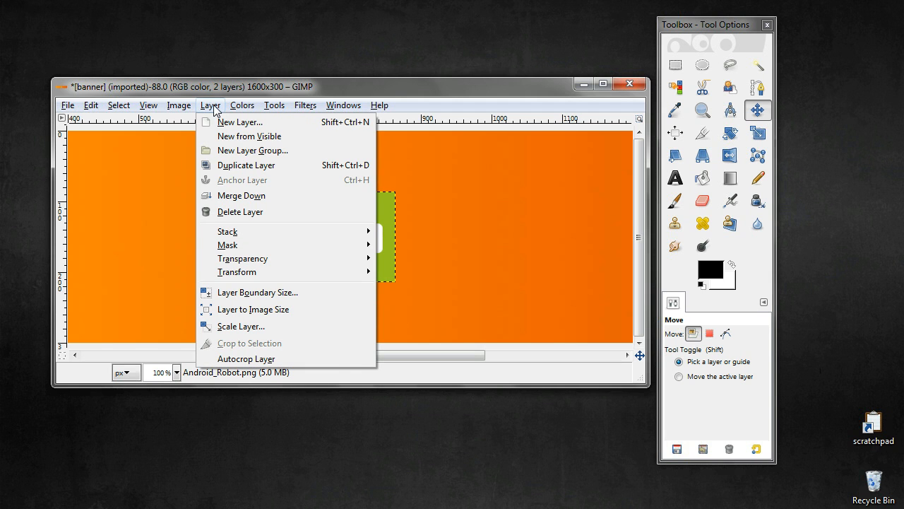
mouse_move(237, 233)
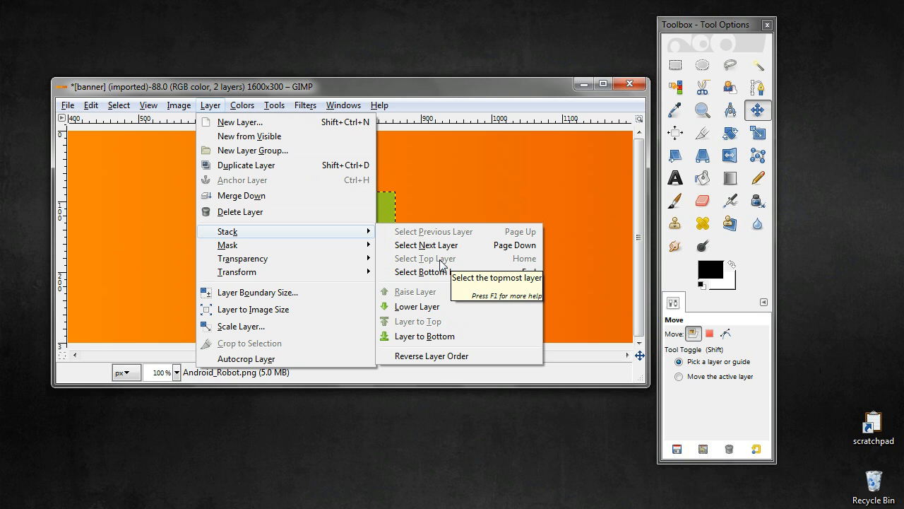
click(404, 78)
Scale the Android robot layer proportionally to a width of 256 px, and undo the scaling.
click(210, 106)
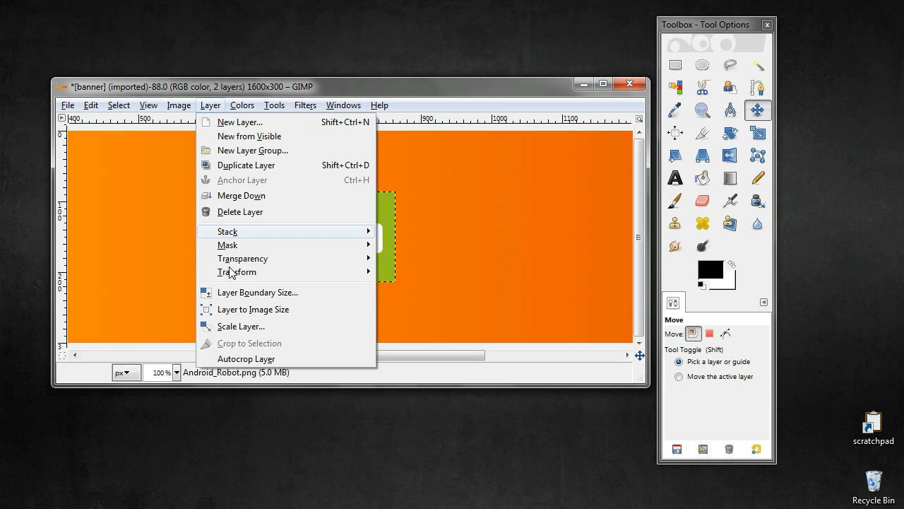
click(233, 326)
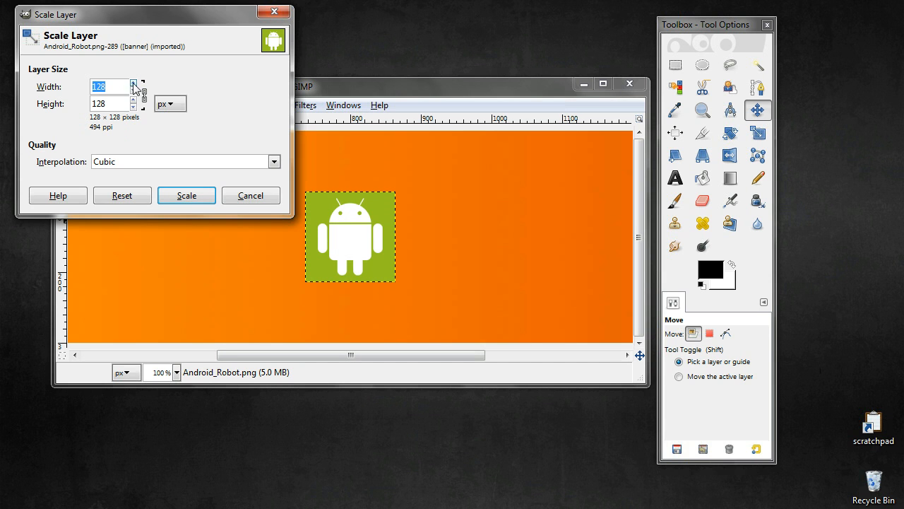
text(256)
click(182, 199)
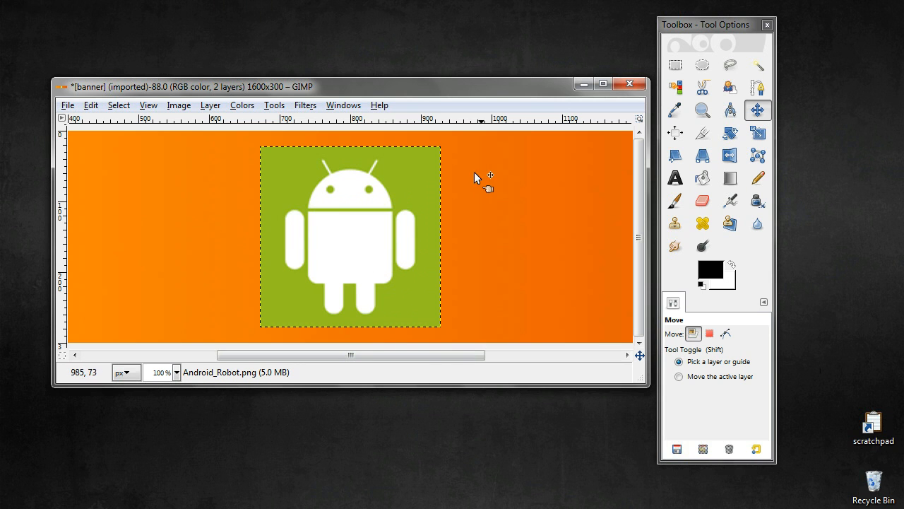
drag(360, 385, 364, 452)
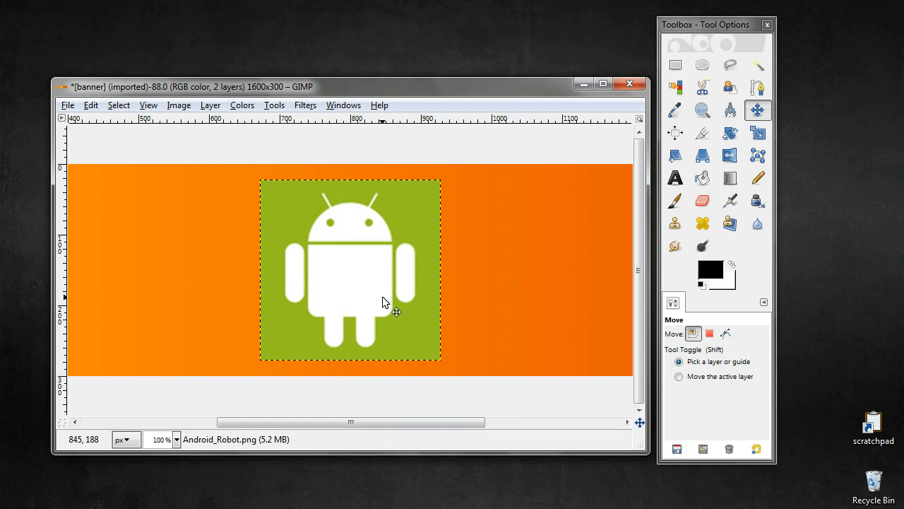
key(ctrl+z)
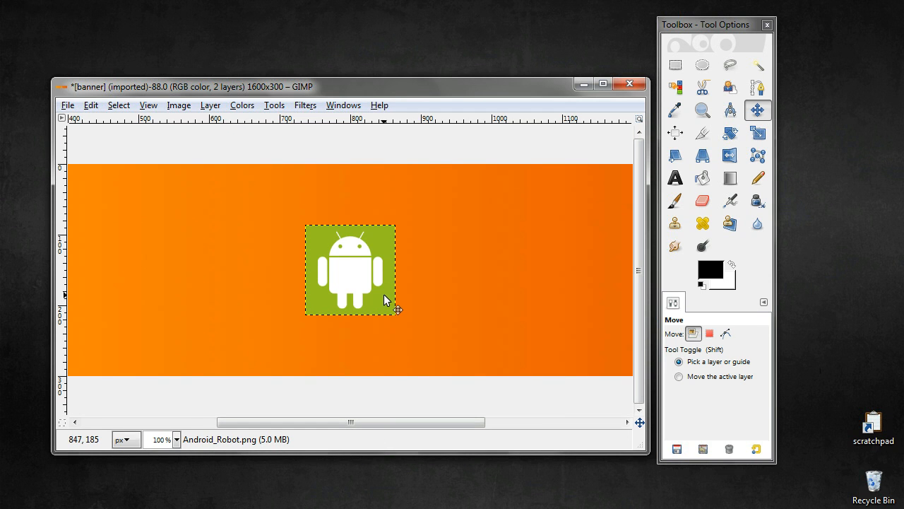
Unlink the layer's width and height, scale the Android robot layer to 256 × 128 px, and undo the scaling.
click(210, 106)
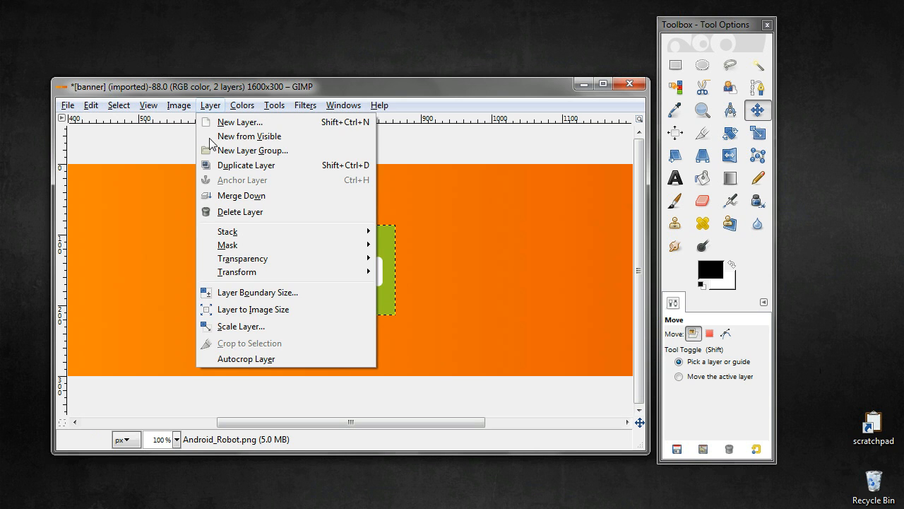
click(238, 323)
click(143, 94)
double_click(111, 93)
text(256)
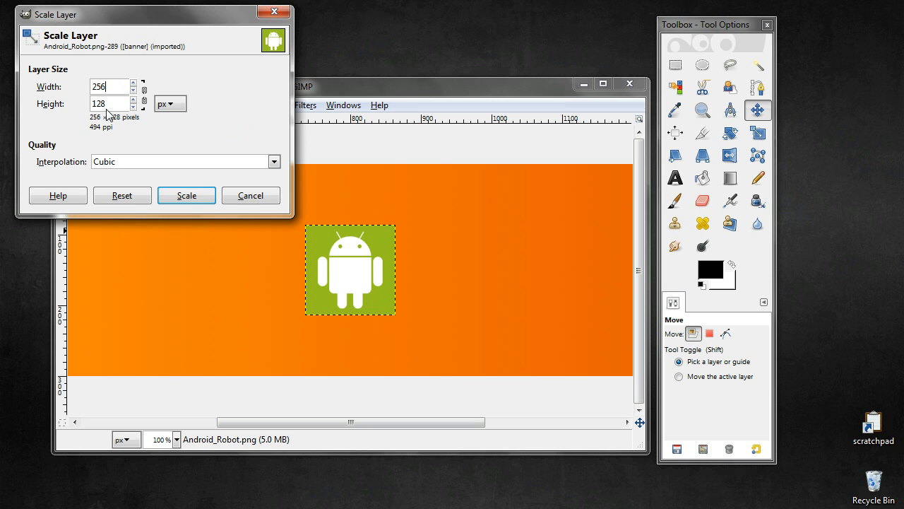
click(185, 198)
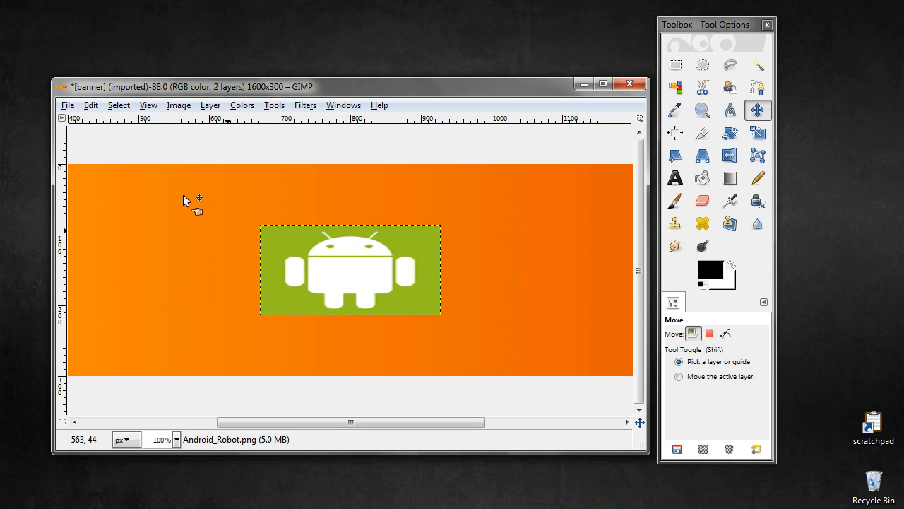
key(ctrl+z)
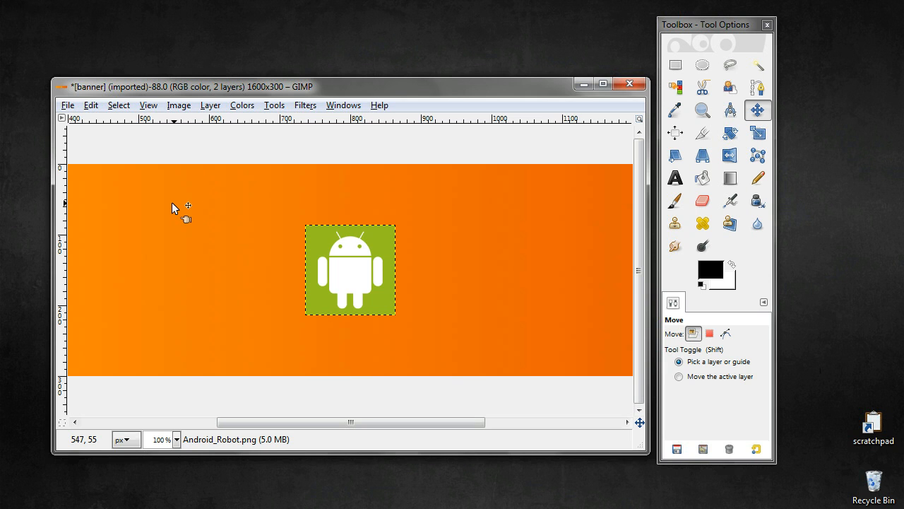
key(ctrl+shift)
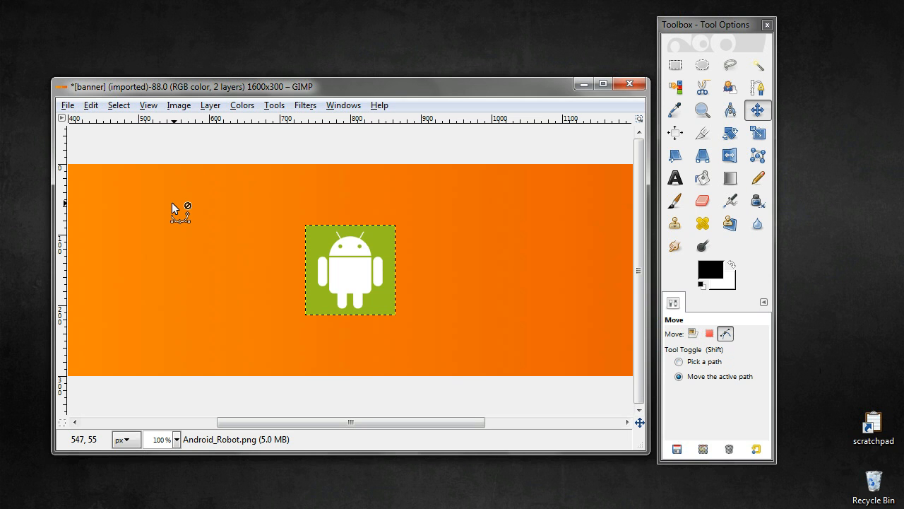